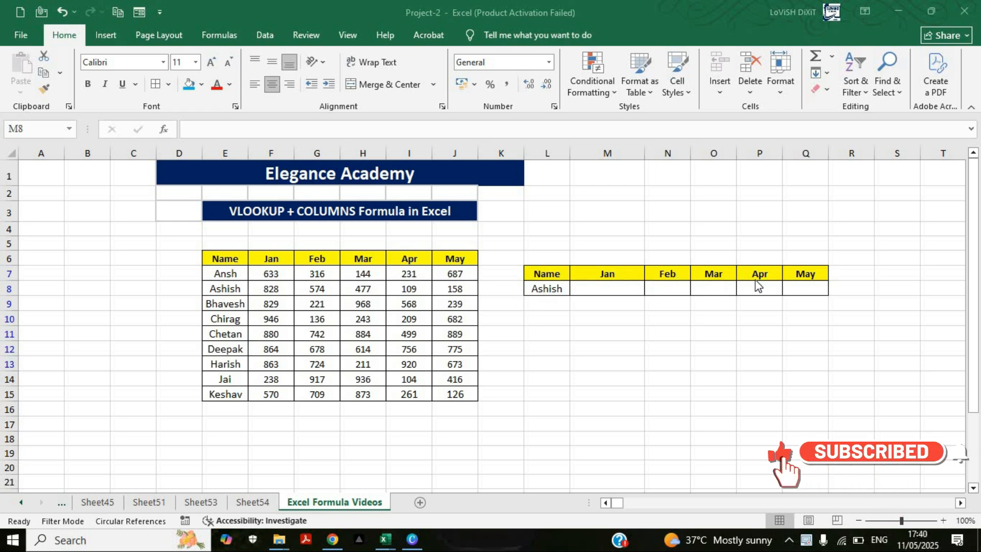
# - Start a VLOOKUP formula in M8 with lookup value $L$8 and table array $E$6:$J$15, both as absolute references
pyautogui.click(617, 284)
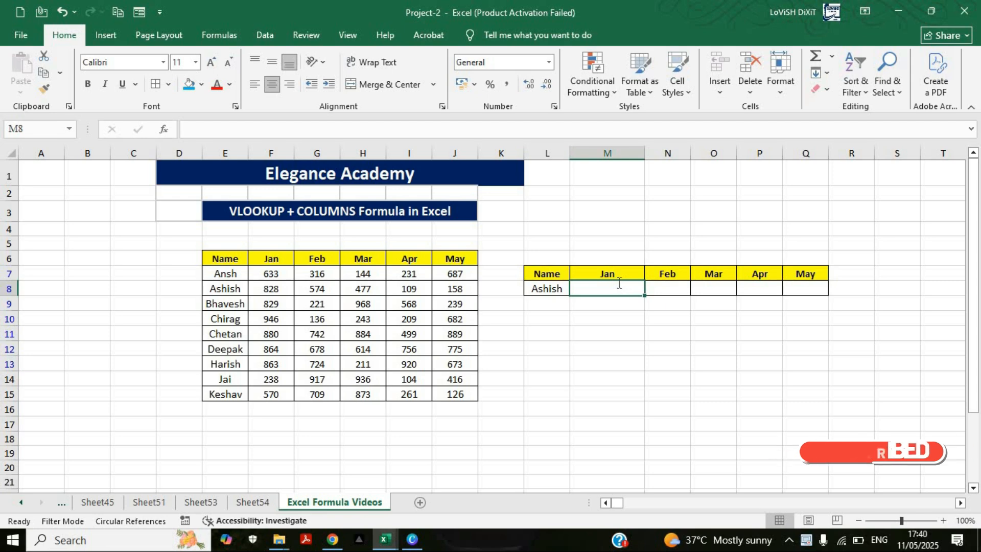
pyautogui.write('=vloo')
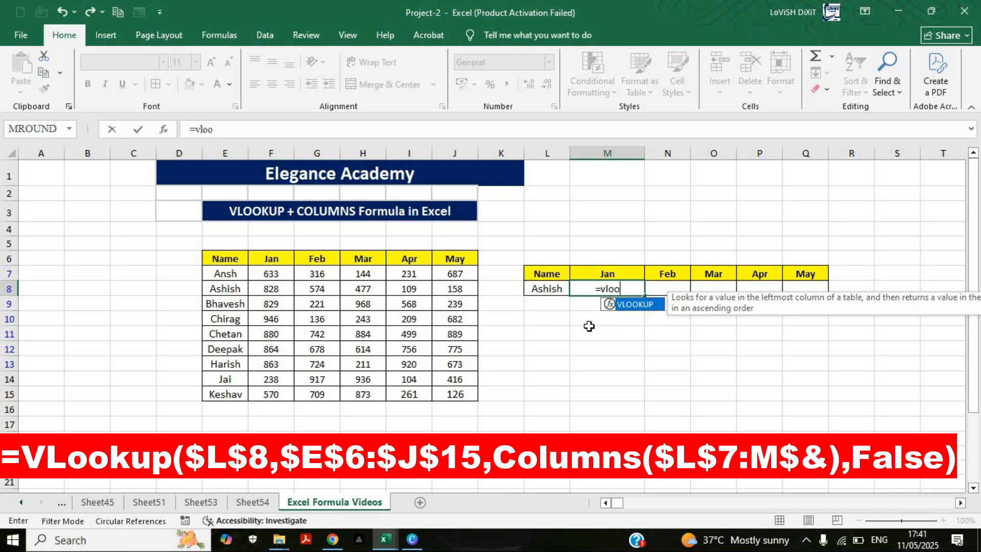
pyautogui.press('Tab')
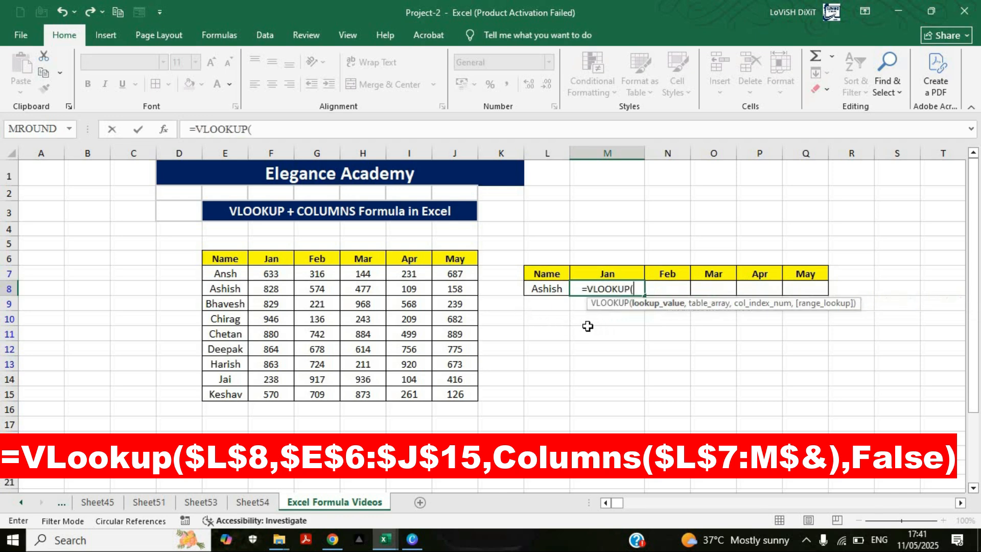
pyautogui.click(542, 290)
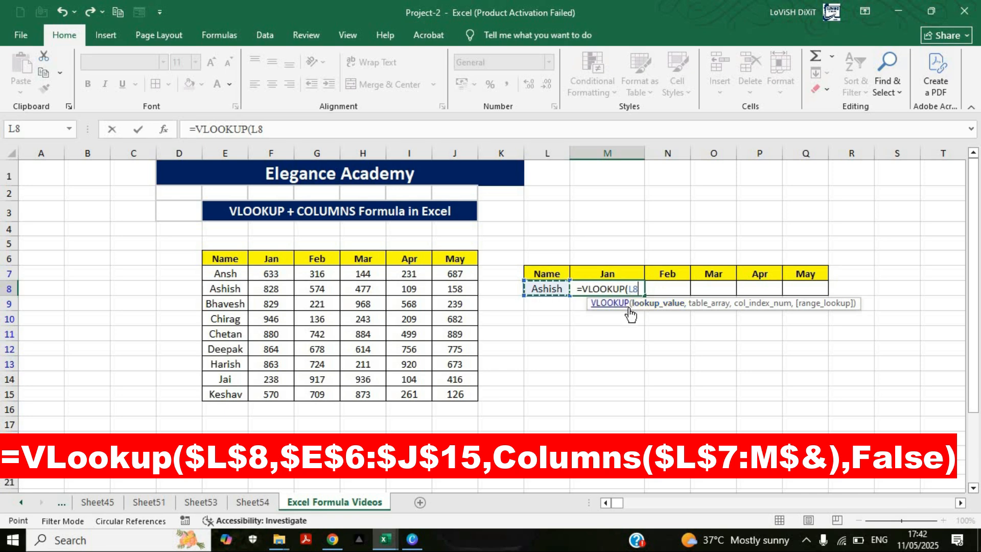
pyautogui.press('F4')
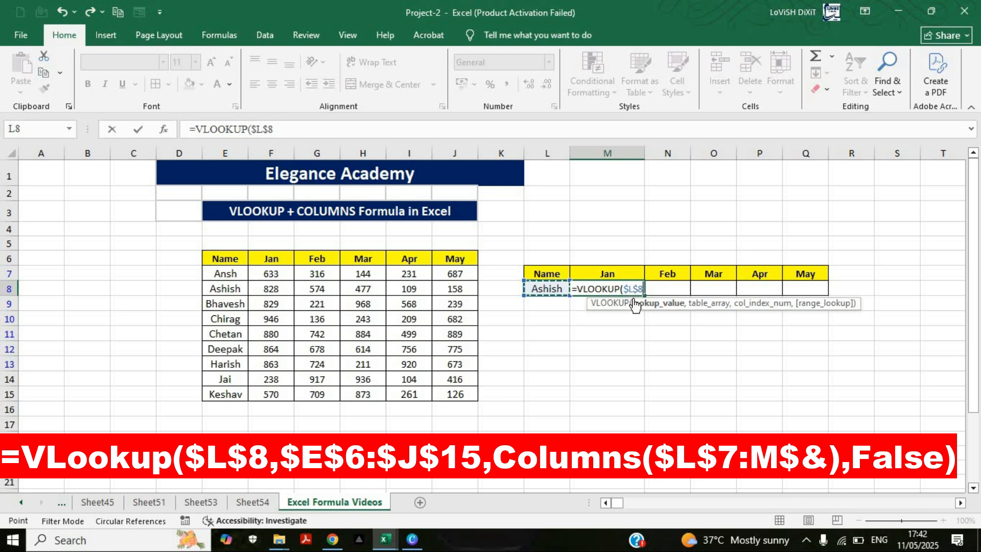
pyautogui.write(',')
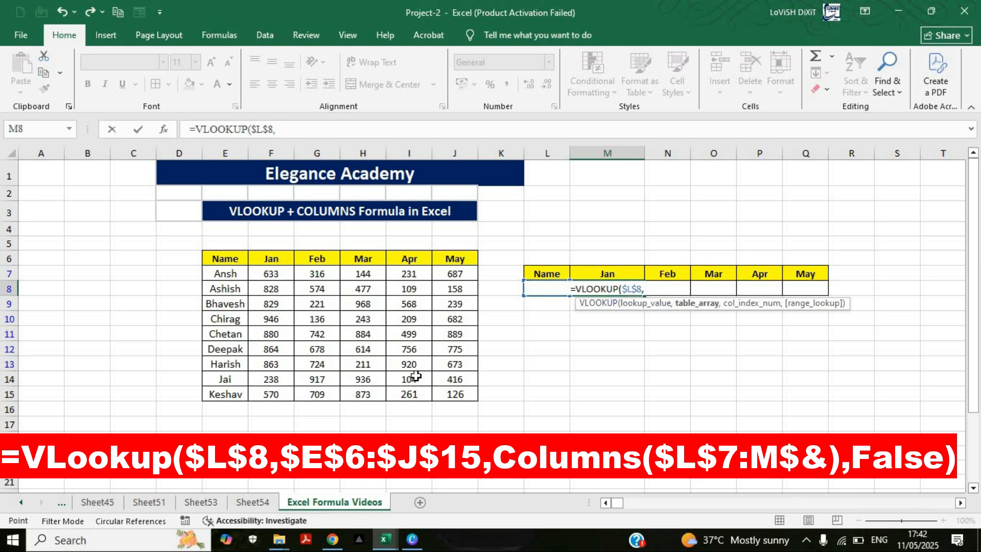
pyautogui.moveTo(223, 259); pyautogui.dragTo(459, 401)
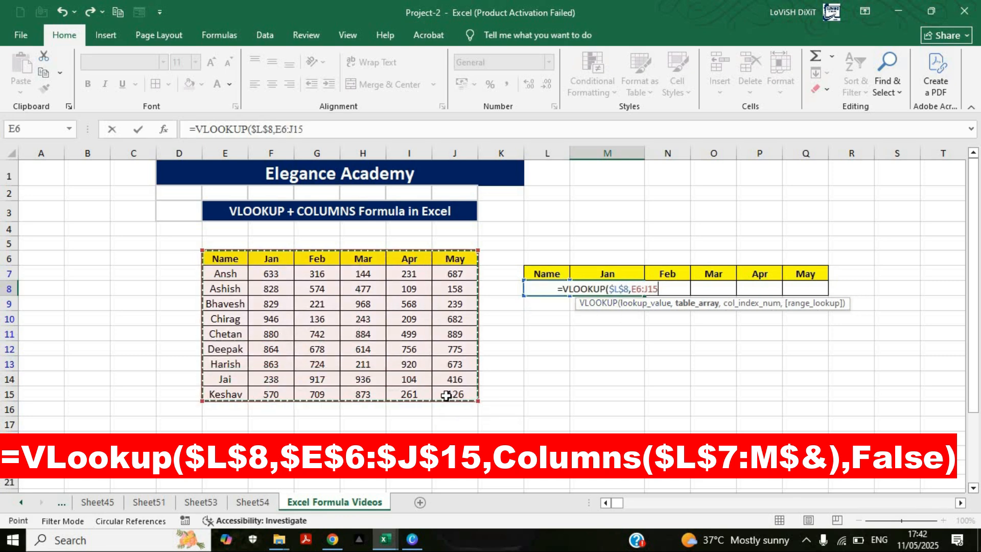
pyautogui.press('F4')
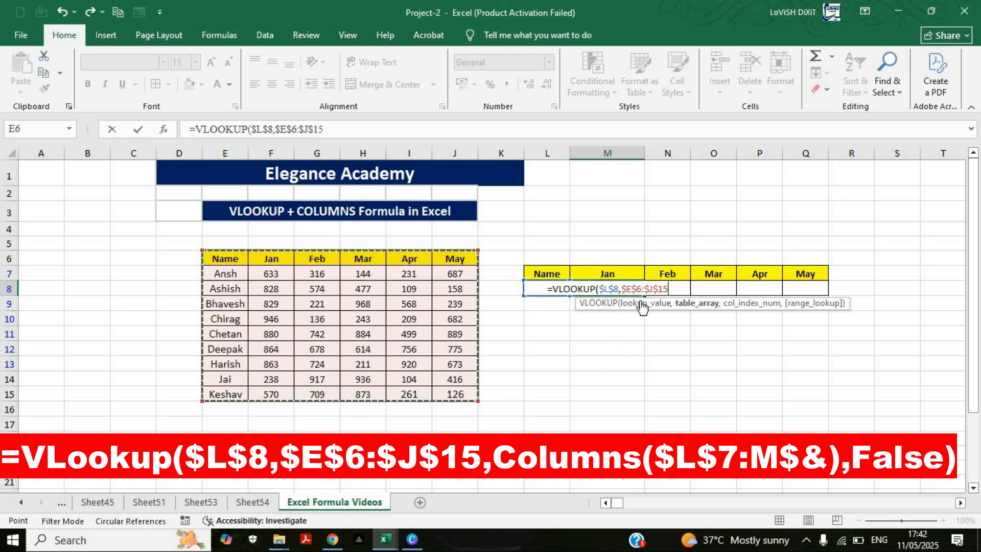
pyautogui.write(',')
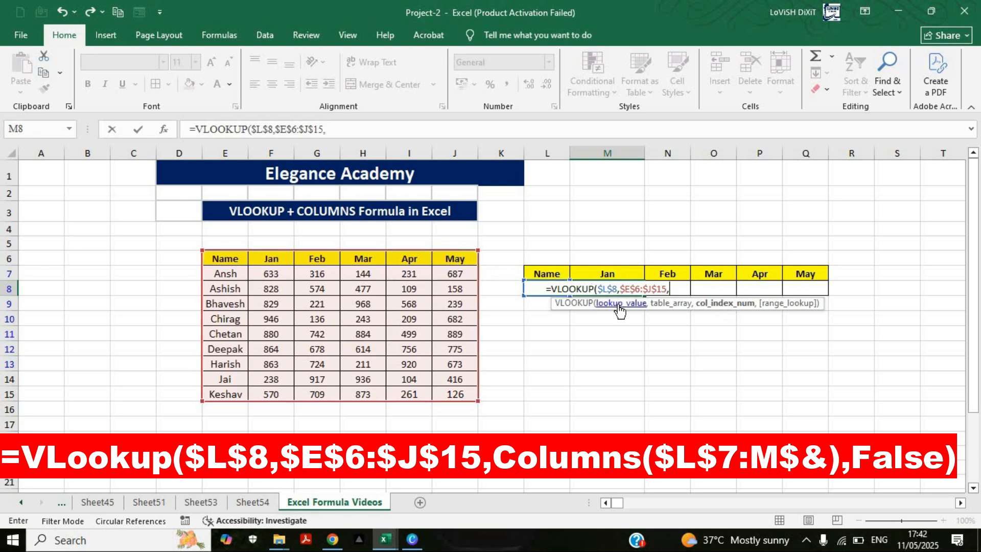
# - Add COLUMNS($L$7:M$7) as the column index argument, leaving column M relative in the end reference
pyautogui.write('column')
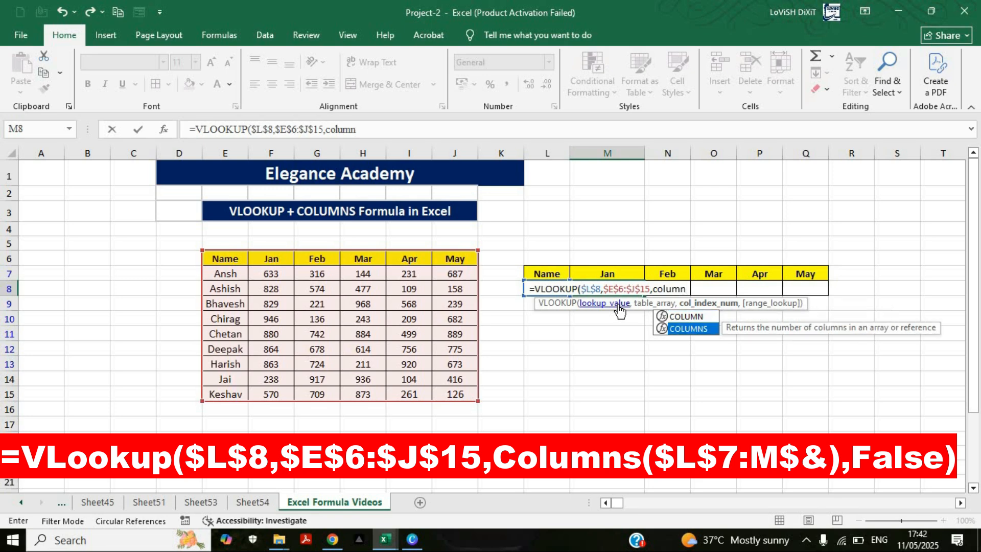
pyautogui.press('Tab')
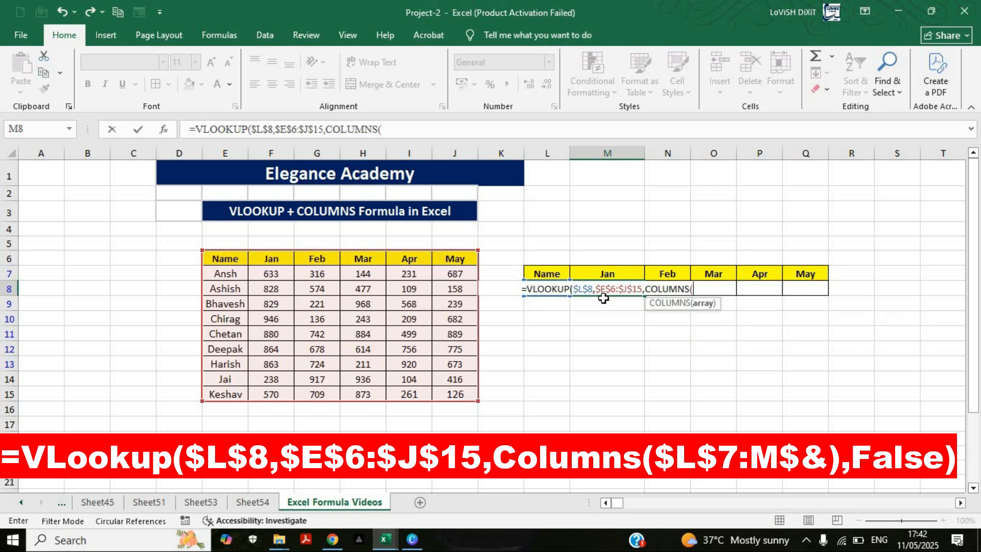
pyautogui.moveTo(549, 273); pyautogui.dragTo(602, 275)
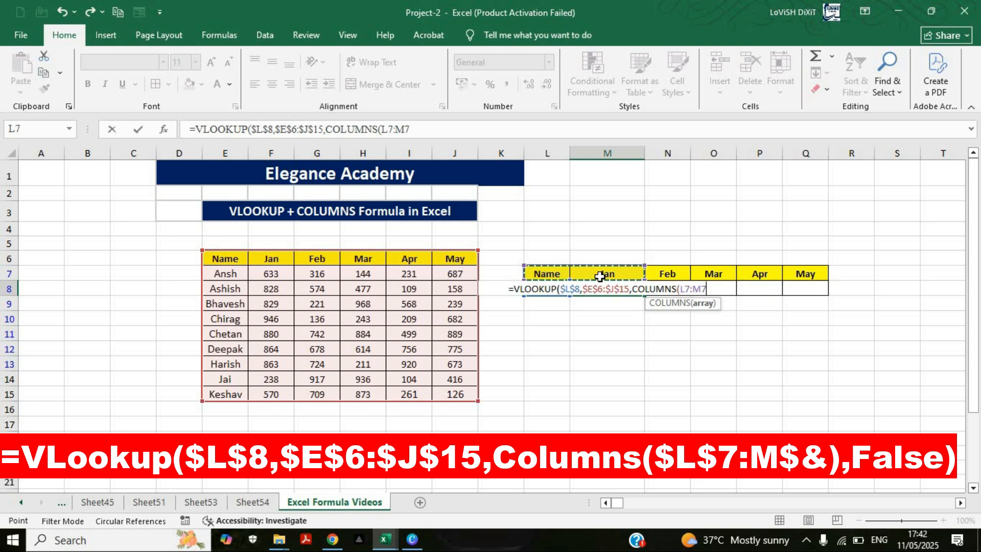
pyautogui.press('F4')
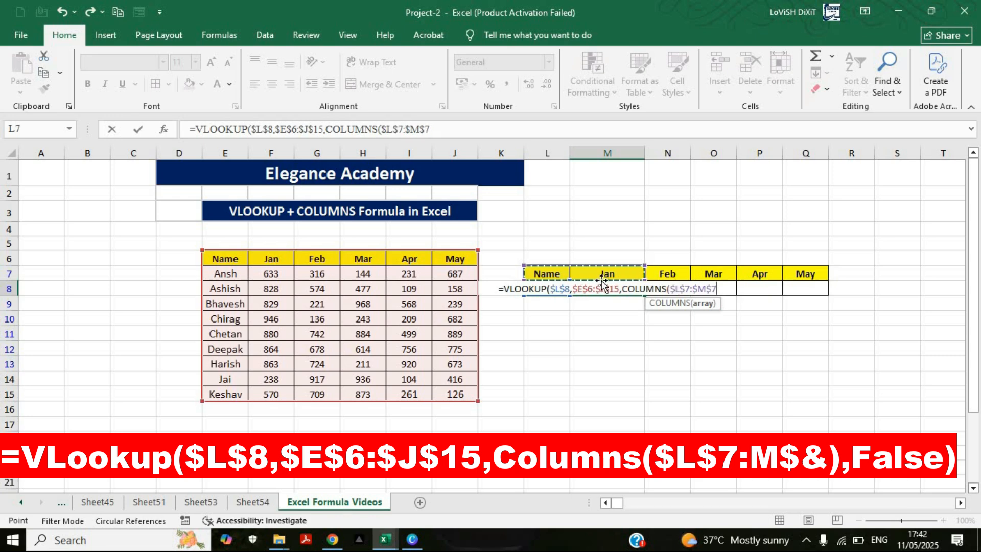
pyautogui.click(707, 290)
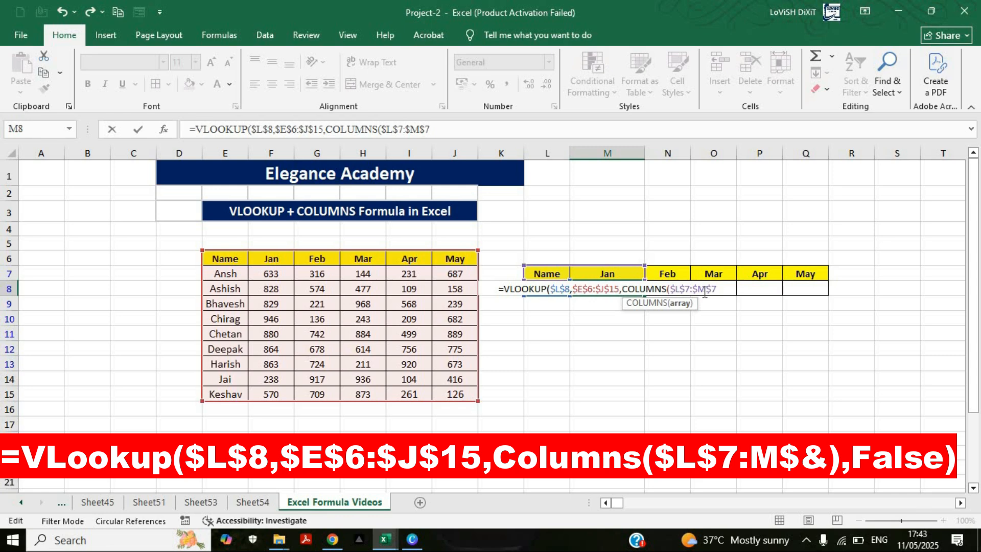
pyautogui.press('F4')
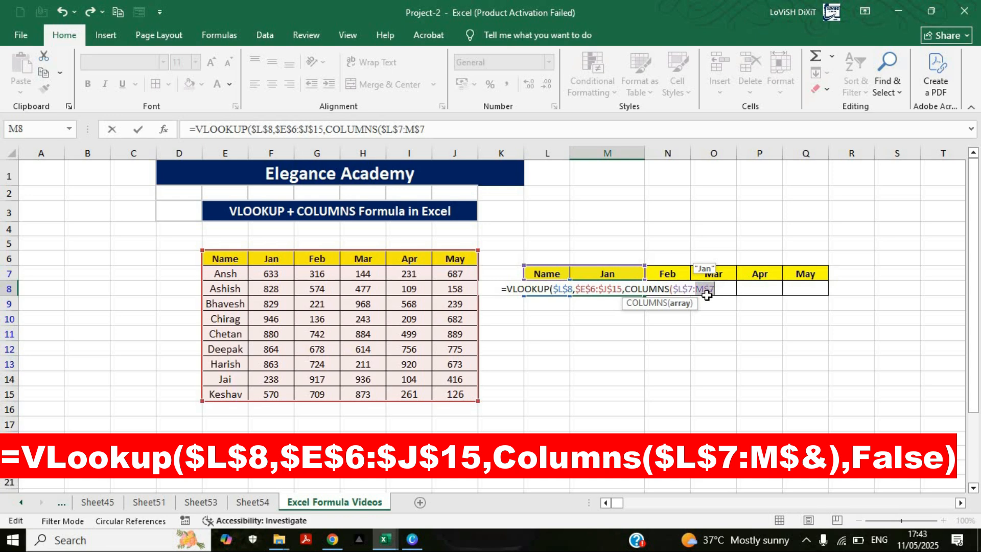
pyautogui.write(')')
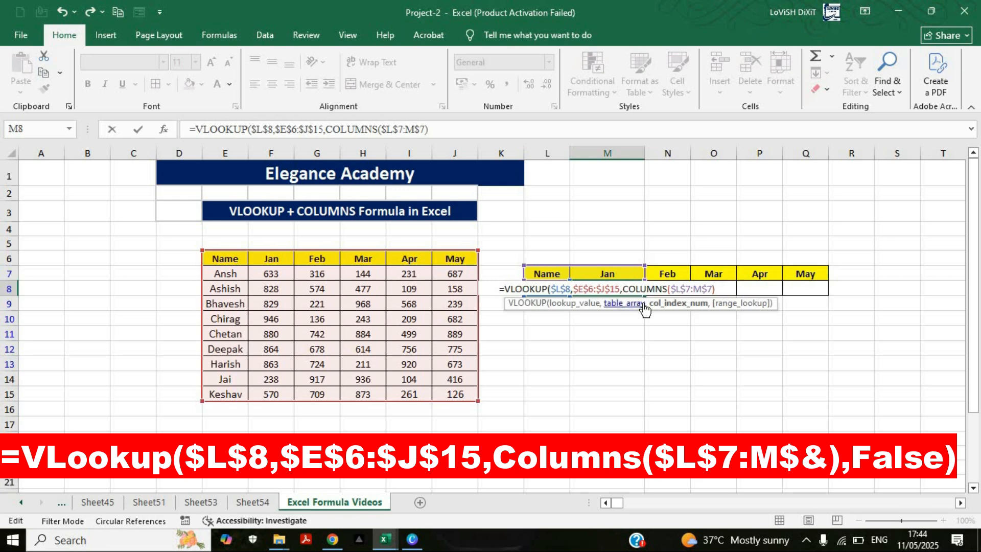
# - Complete the VLOOKUP formula in M8 with FALSE for an exact match and enter it
pyautogui.write(',')
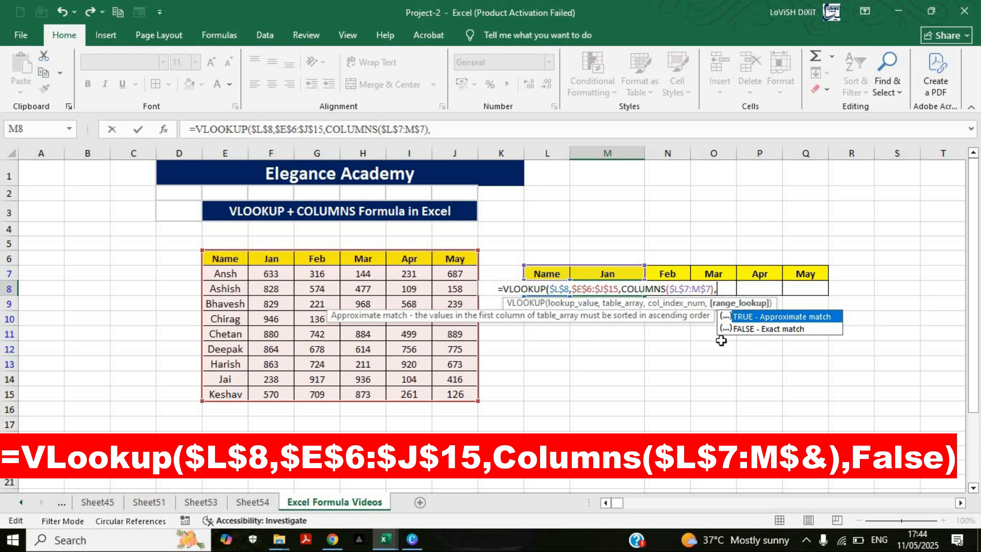
pyautogui.click(758, 334)
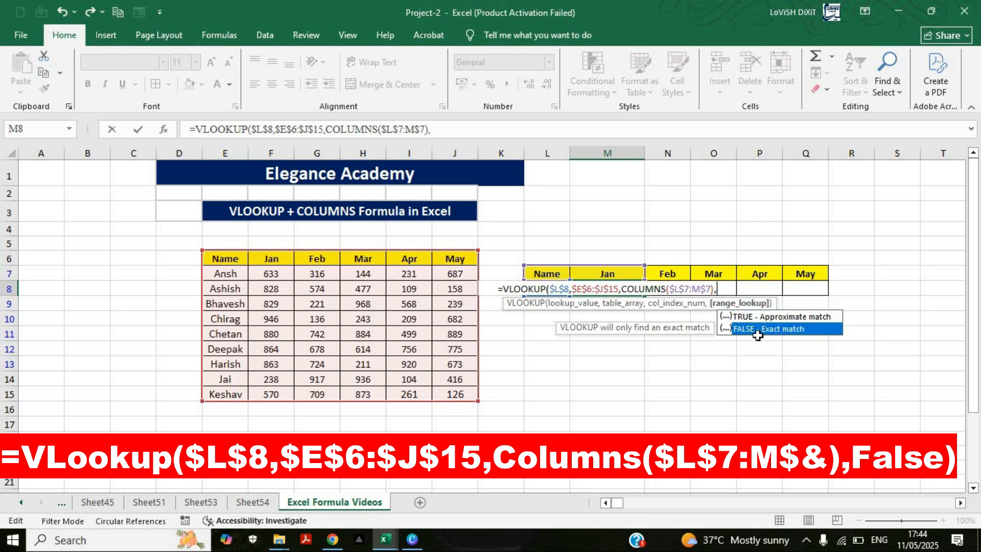
pyautogui.doubleClick(758, 334)
pyautogui.write(')')
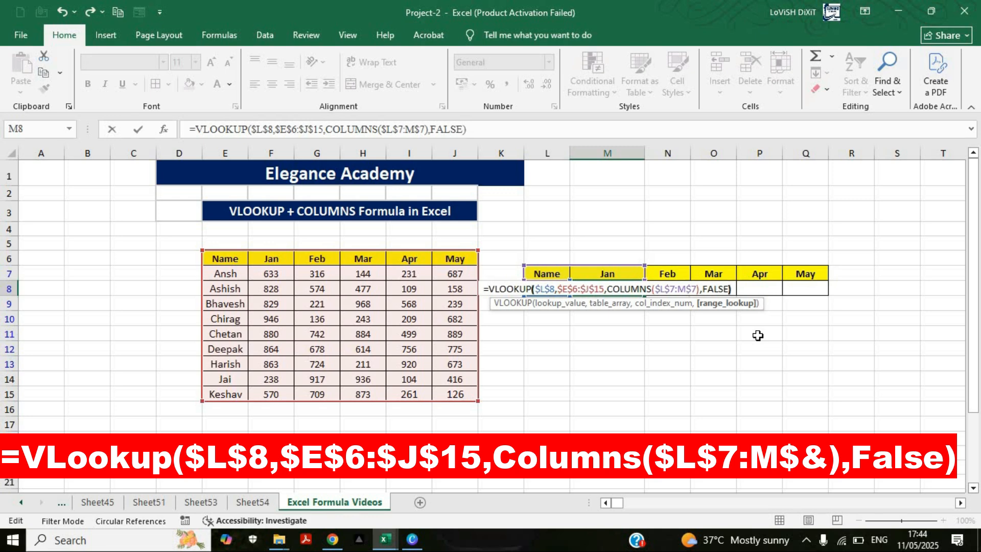
pyautogui.press('Return')
# - Fill the M8 formula across to Q8 and compare the results with the matching row of the source table
pyautogui.click(634, 289)
pyautogui.moveTo(685, 297); pyautogui.dragTo(812, 300)
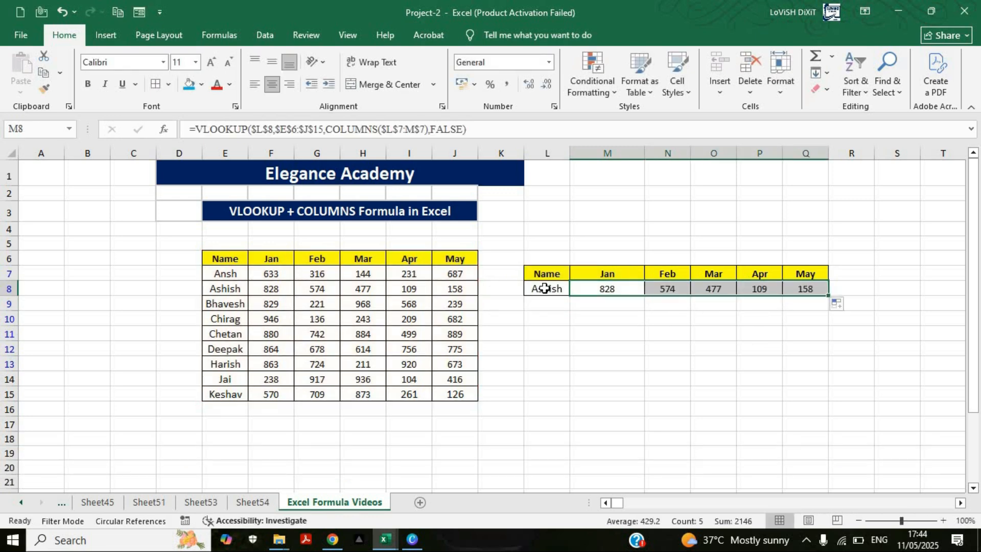
pyautogui.click(606, 287)
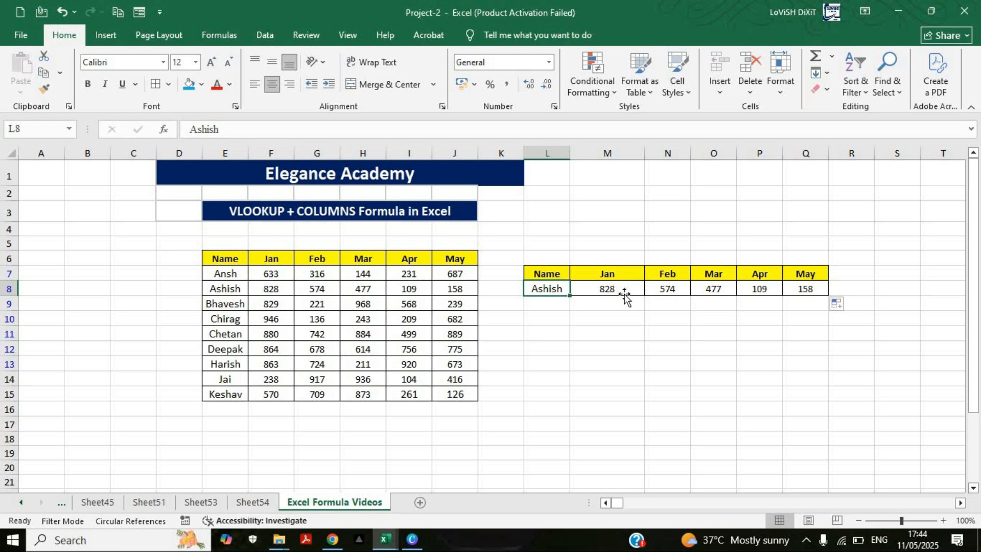
pyautogui.click(225, 285)
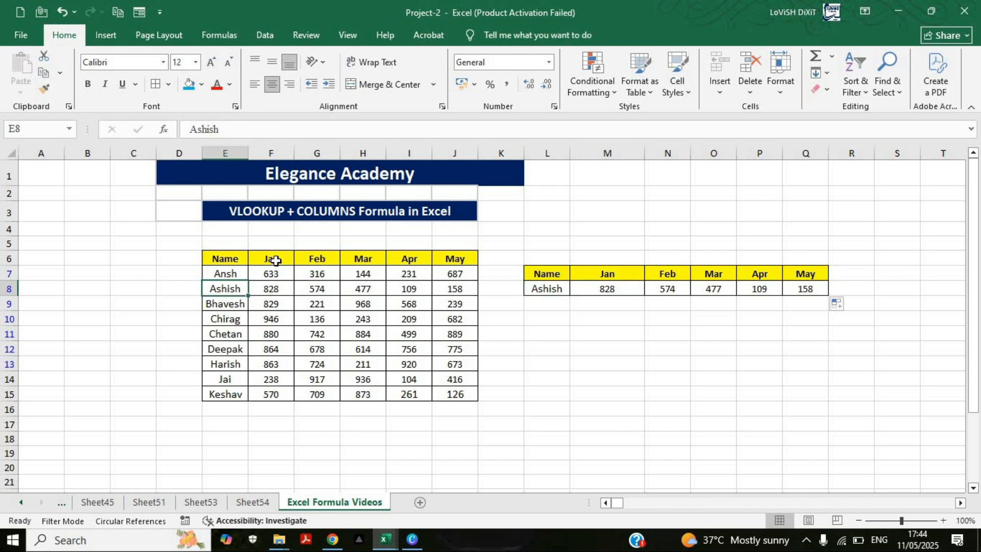
pyautogui.click(276, 286)
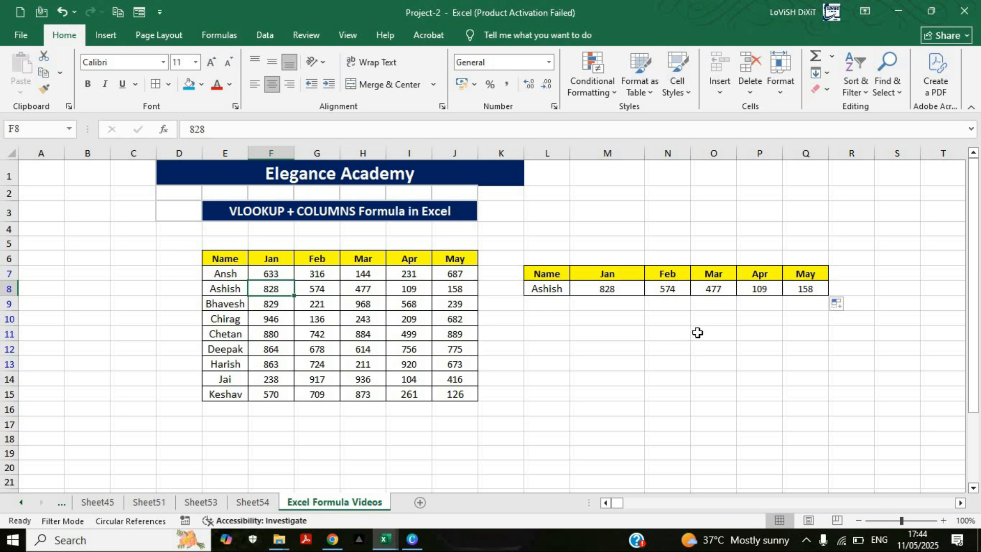
# - Replace the lookup name in L8 with a copy of the name in E10
pyautogui.click(557, 292)
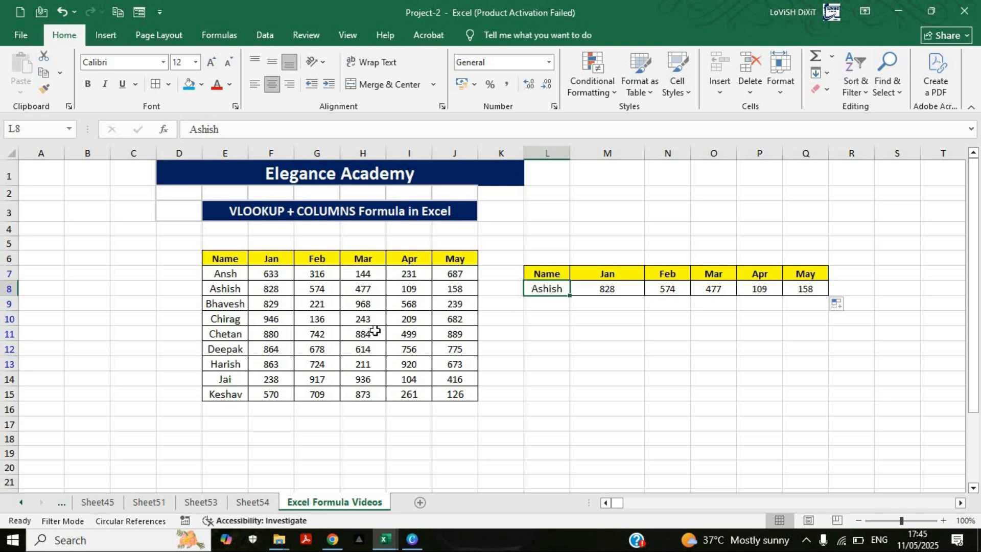
pyautogui.click(225, 318)
pyautogui.hotkey('ctrl', 'c')
pyautogui.click(559, 288)
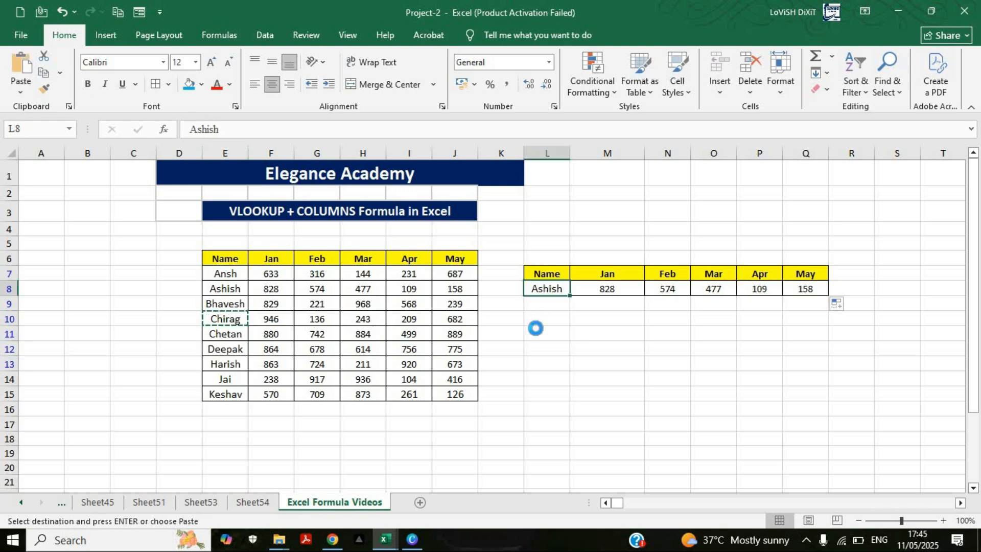
pyautogui.hotkey('ctrl', 'v')
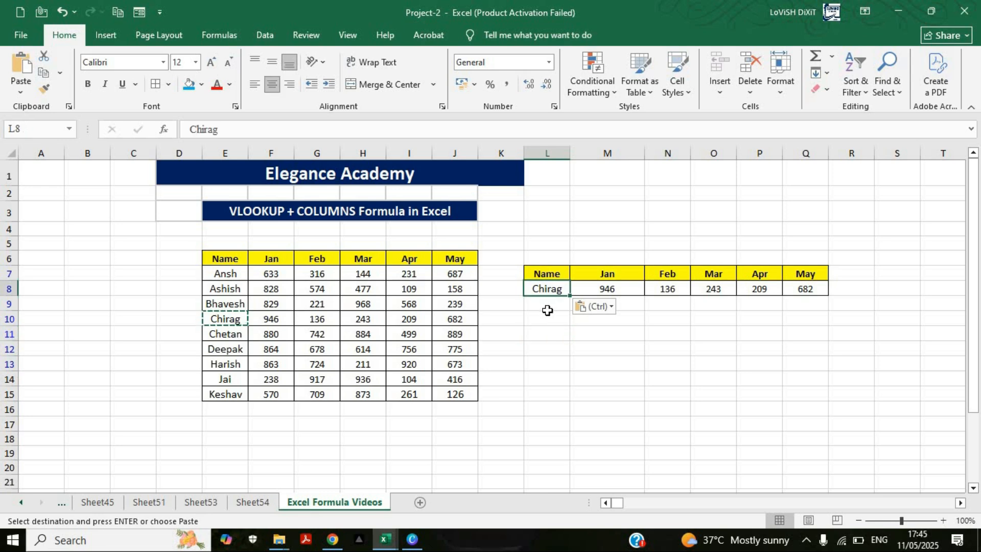